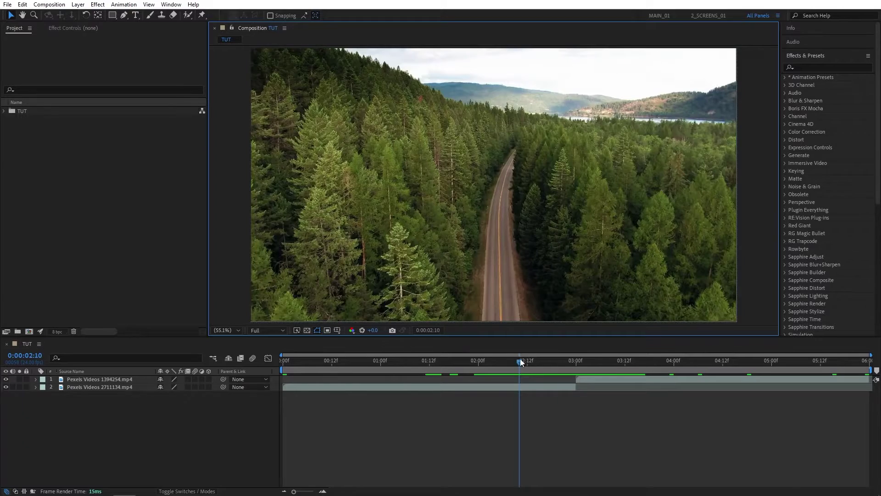
# - Add an adjustment layer above both road clips and search the effects list for 'transfo'
pyautogui.moveTo(520, 360); pyautogui.dragTo(573, 365)
pyautogui.click(78, 4)
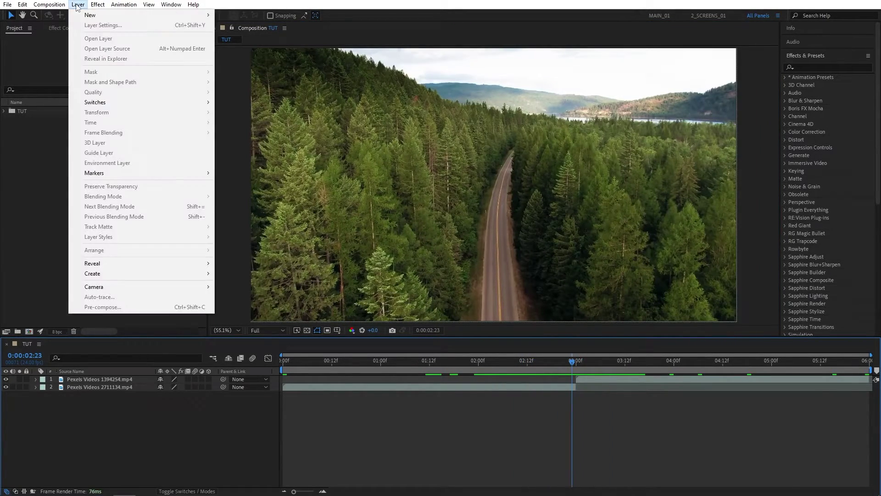
pyautogui.moveTo(95, 18)
pyautogui.click(275, 76)
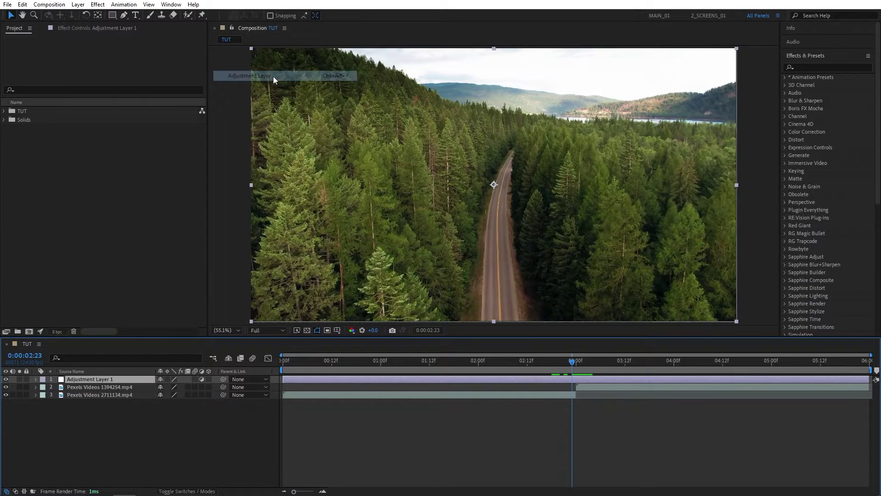
pyautogui.click(828, 69)
pyautogui.write('tra')
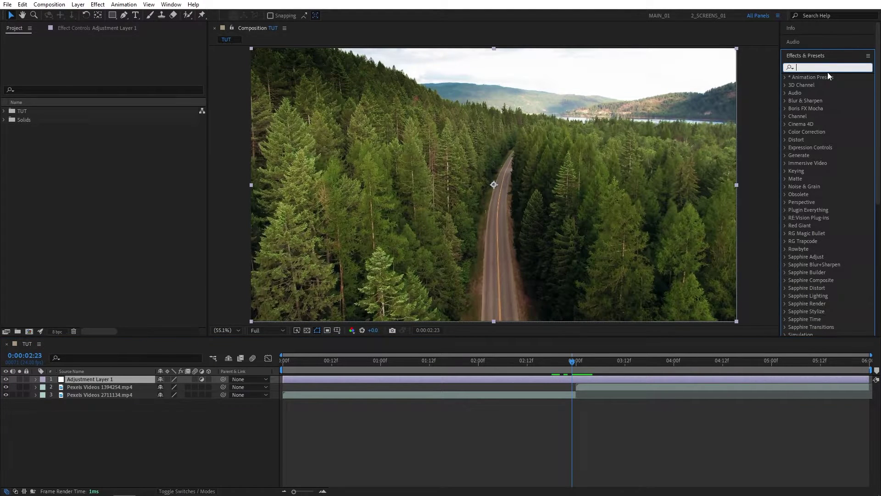
pyautogui.write('nsfo')
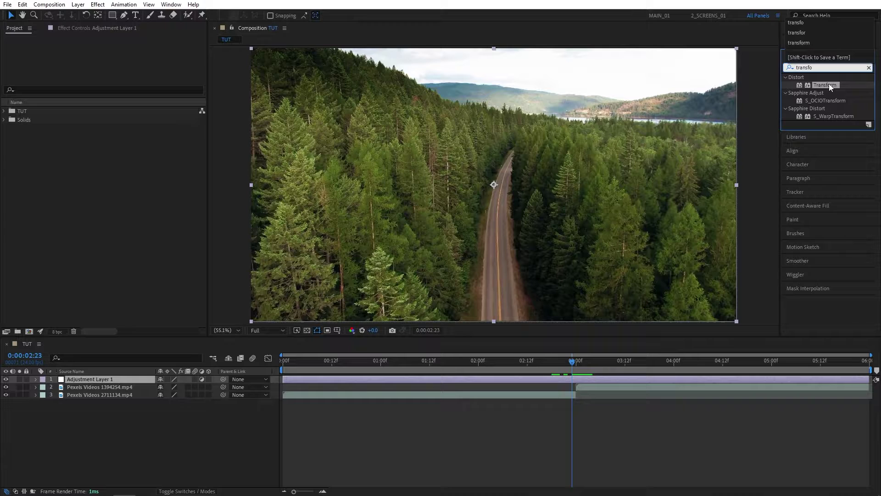
# - Apply Transform to the adjustment layer with its own 360 shutter angle, then go to 03:00
pyautogui.moveTo(829, 84); pyautogui.dragTo(119, 379)
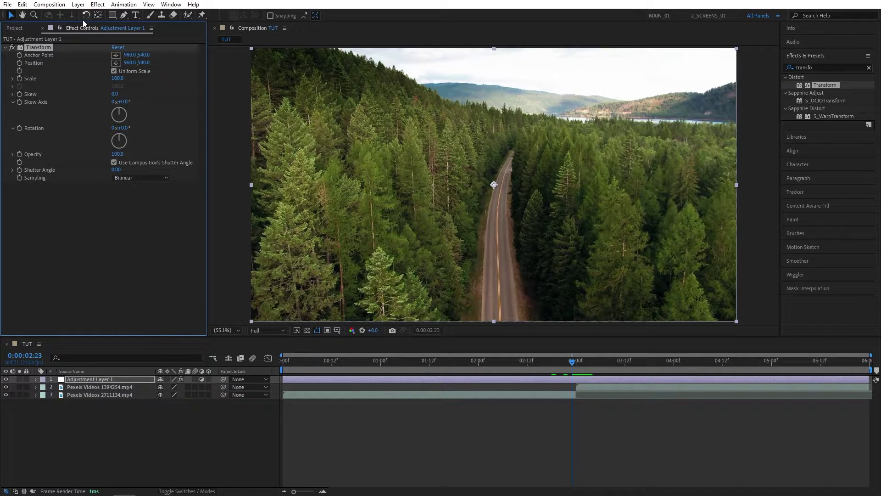
pyautogui.click(113, 163)
pyautogui.moveTo(115, 169); pyautogui.dragTo(204, 167)
pyautogui.moveTo(571, 361); pyautogui.dragTo(577, 380)
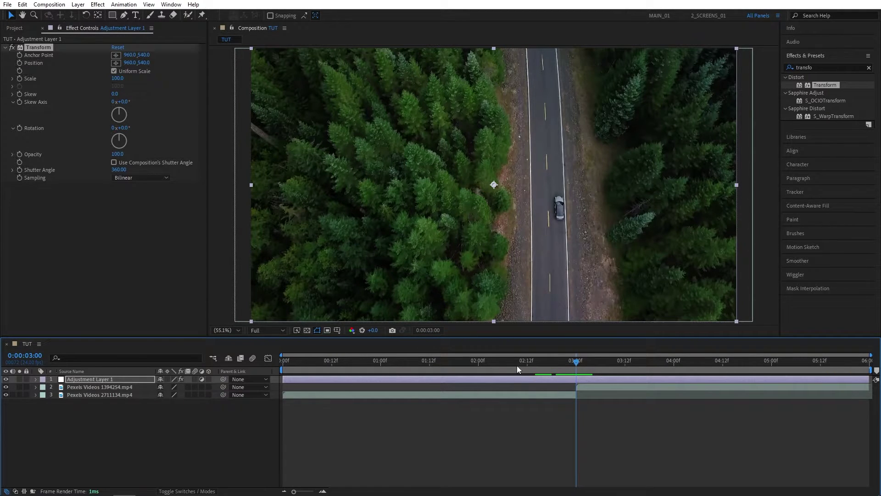
# - Set Scale and Rotation keyframes at 02:14 and move the playhead to 03:00
pyautogui.hotkey('shift', 'pageup')
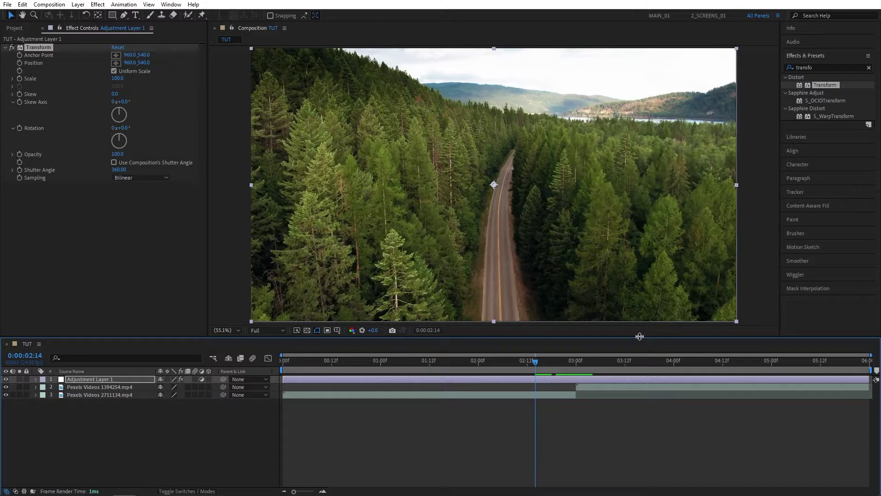
pyautogui.click(20, 78)
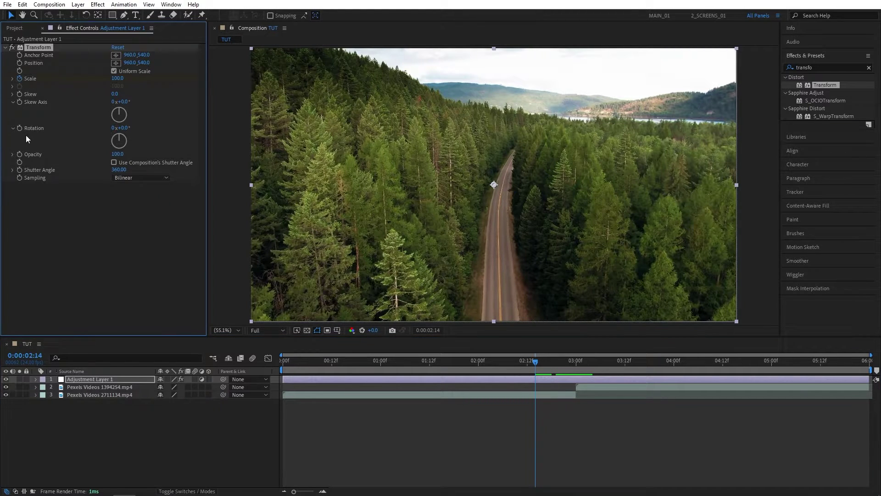
pyautogui.press('u')
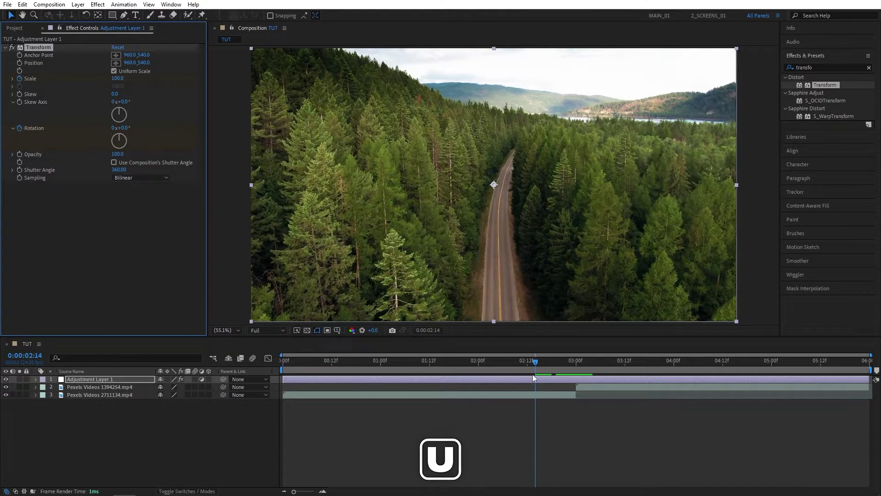
pyautogui.click(527, 390)
pyautogui.press('u')
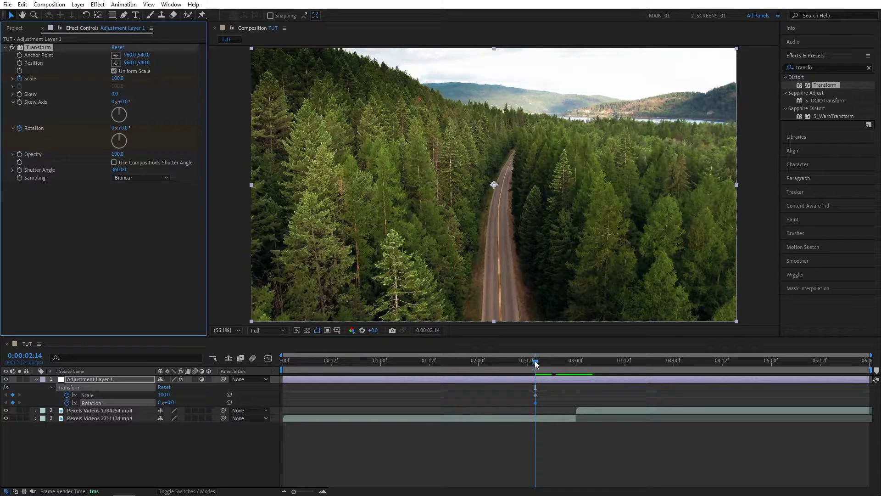
pyautogui.click(583, 365)
pyautogui.moveTo(582, 366); pyautogui.dragTo(575, 367)
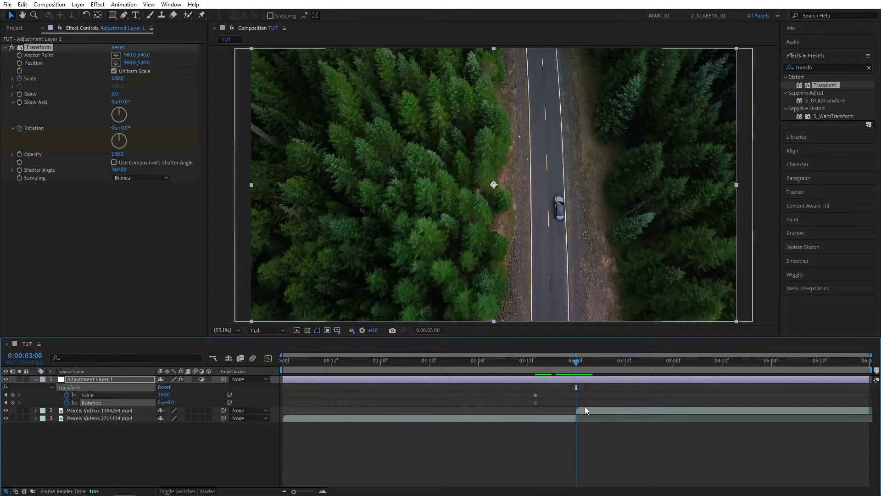
# - At 03:00, set the Transform Scale to 500 and Rotation to -45°
pyautogui.click(216, 466)
pyautogui.click(164, 394)
pyautogui.write('500')
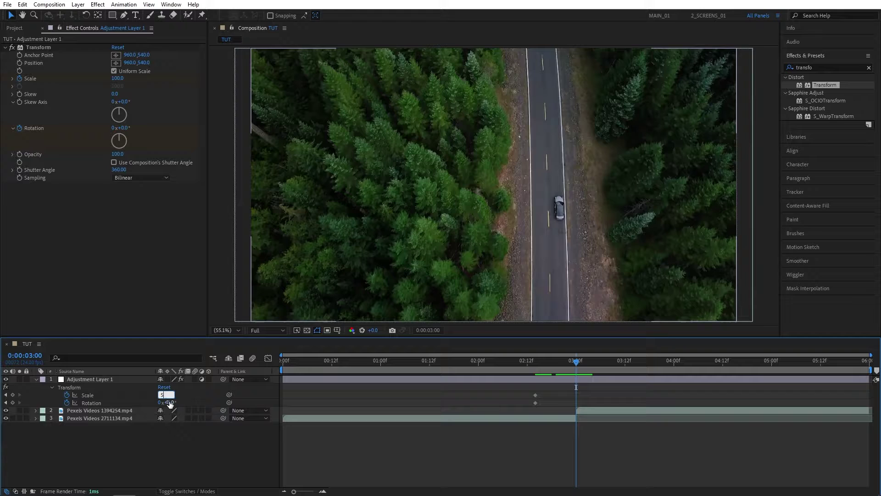
pyautogui.press('Return')
pyautogui.click(168, 402)
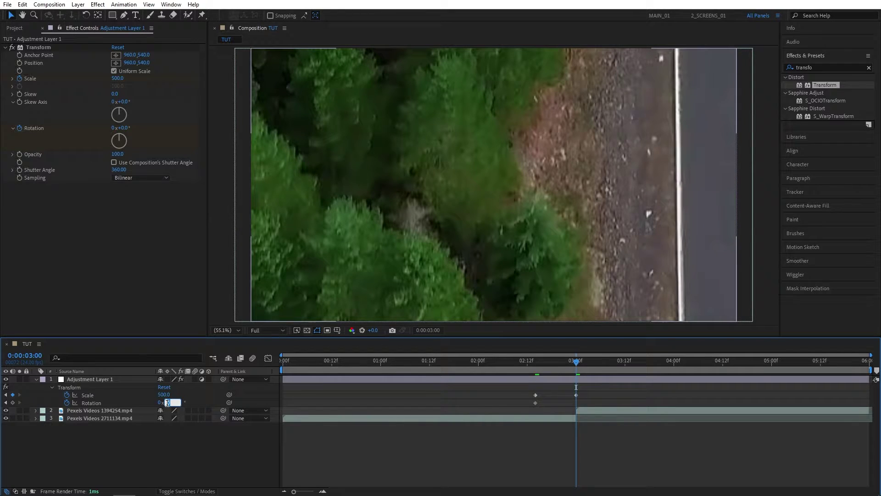
pyautogui.press('Return')
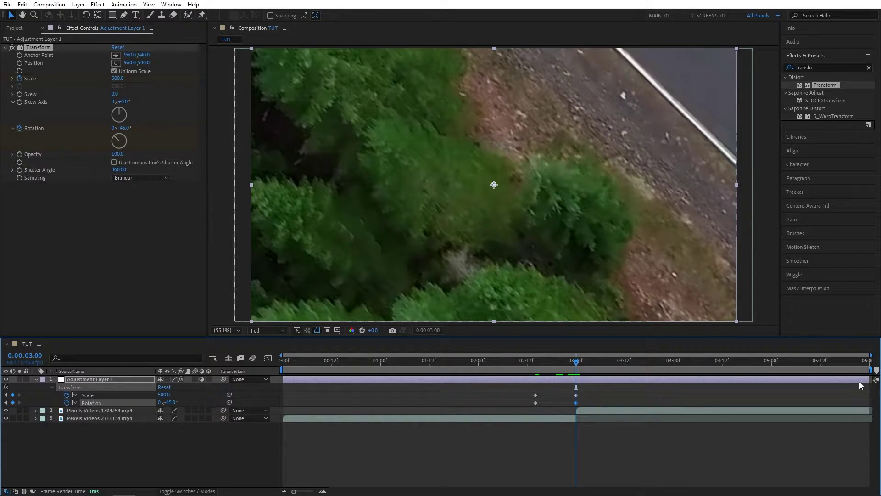
# - Trim the adjustment layer to run from 02:14 to 03:00
pyautogui.moveTo(870, 379); pyautogui.dragTo(577, 384)
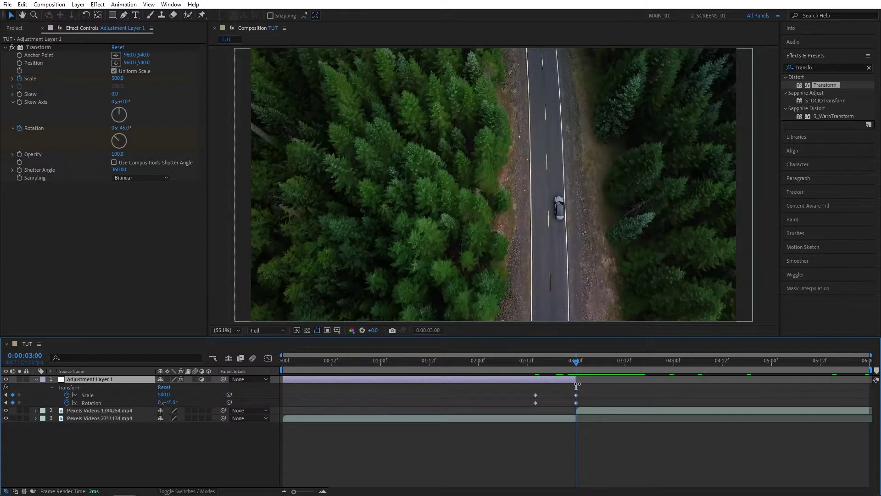
pyautogui.moveTo(284, 379); pyautogui.dragTo(535, 379)
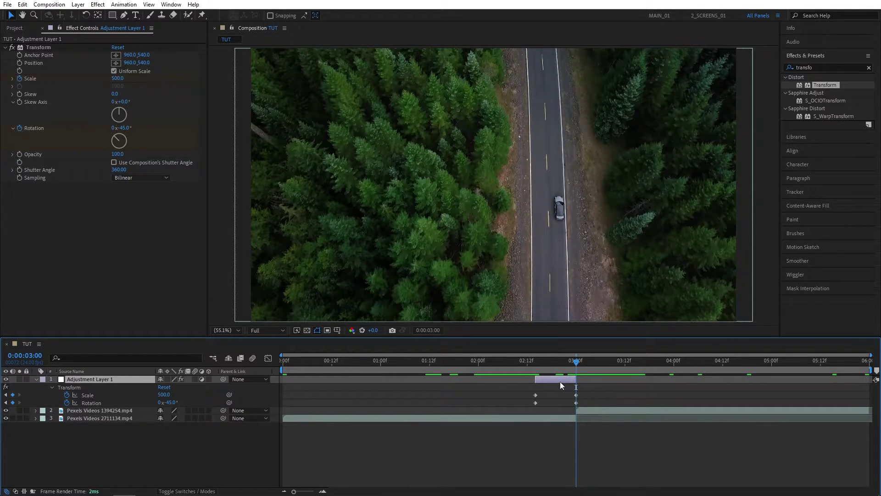
# - Duplicate the adjustment layer, shift the copy to start at 03:00, and play the transition
pyautogui.click(22, 5)
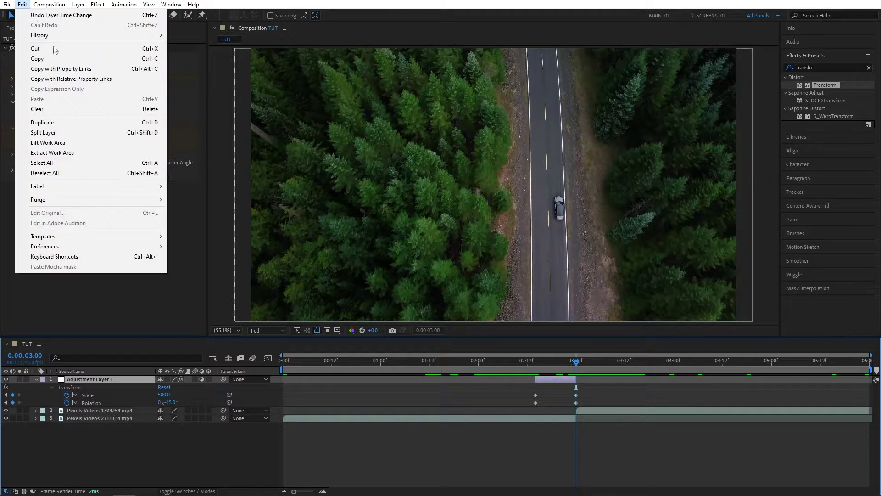
pyautogui.click(115, 123)
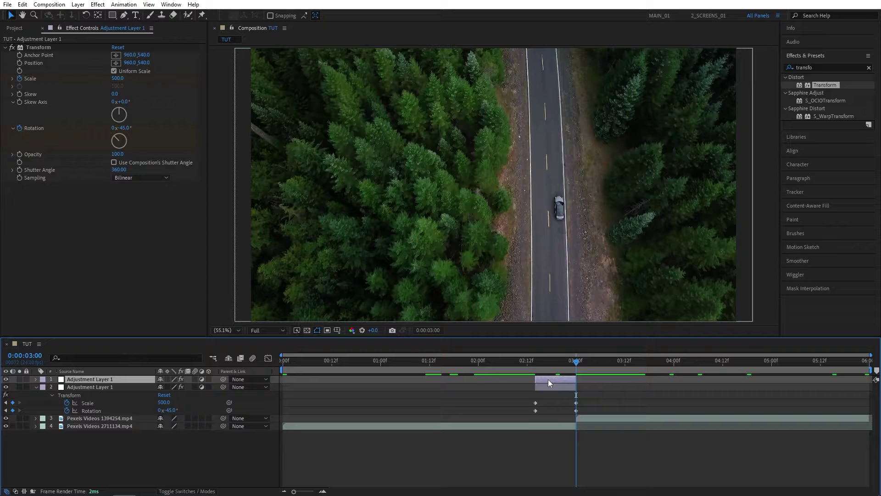
pyautogui.moveTo(546, 378); pyautogui.dragTo(616, 360)
pyautogui.click(585, 360)
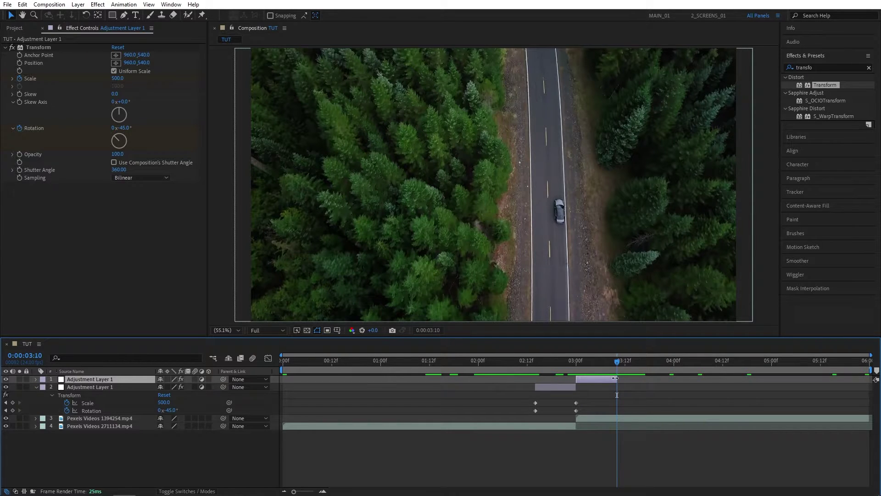
pyautogui.press('space')
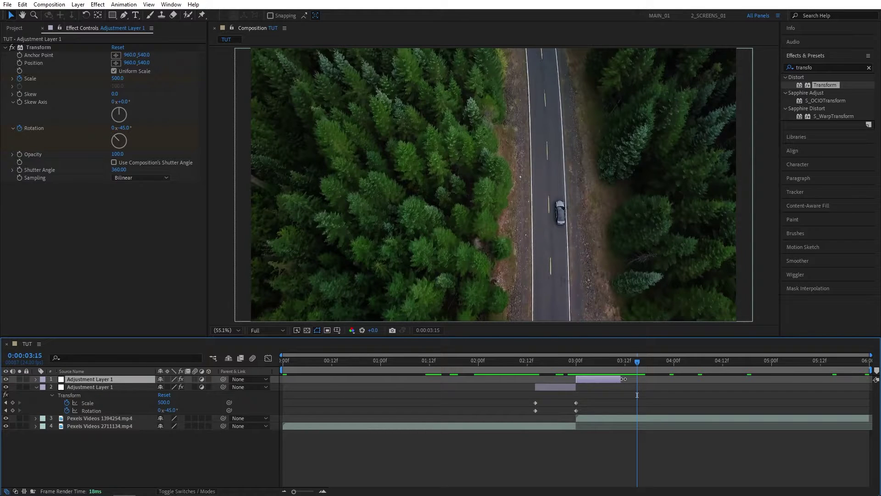
# - Extend the copy to end at 3:15 and move its last keyframes to 3:15
pyautogui.moveTo(623, 379); pyautogui.dragTo(638, 379)
pyautogui.press('u')
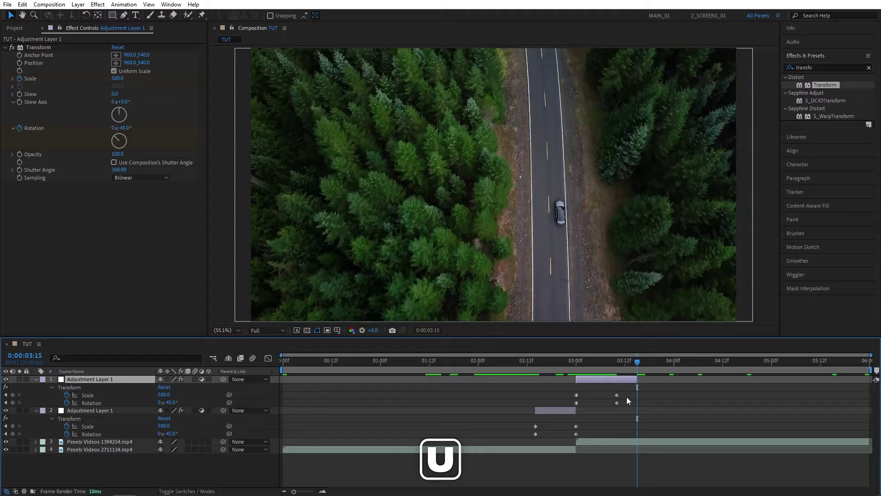
pyautogui.moveTo(630, 390)
pyautogui.mouseDown()
pyautogui.moveTo(613, 405)
pyautogui.moveTo(637, 395)
pyautogui.mouseUp()
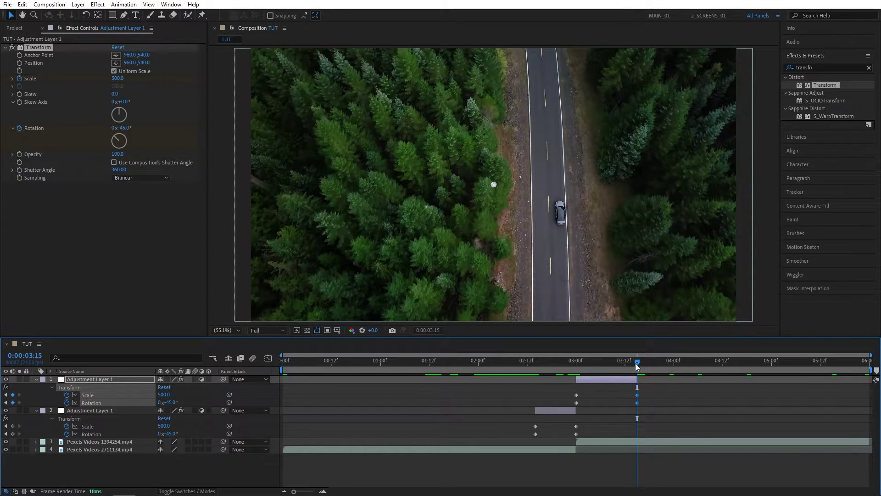
pyautogui.moveTo(637, 363); pyautogui.dragTo(580, 364)
# - At 3:00, set the copy's Scale to 50 and Rotation to +45°
pyautogui.click(582, 380)
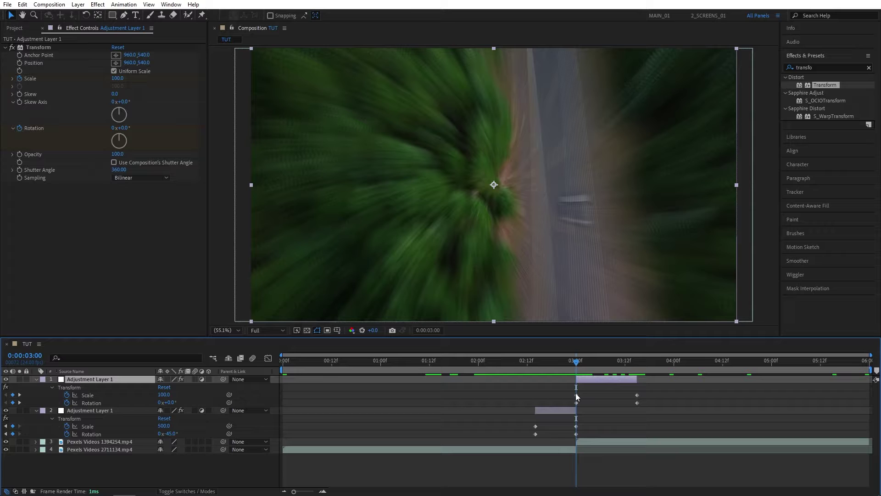
pyautogui.click(164, 395)
pyautogui.write('50')
pyautogui.press('Return')
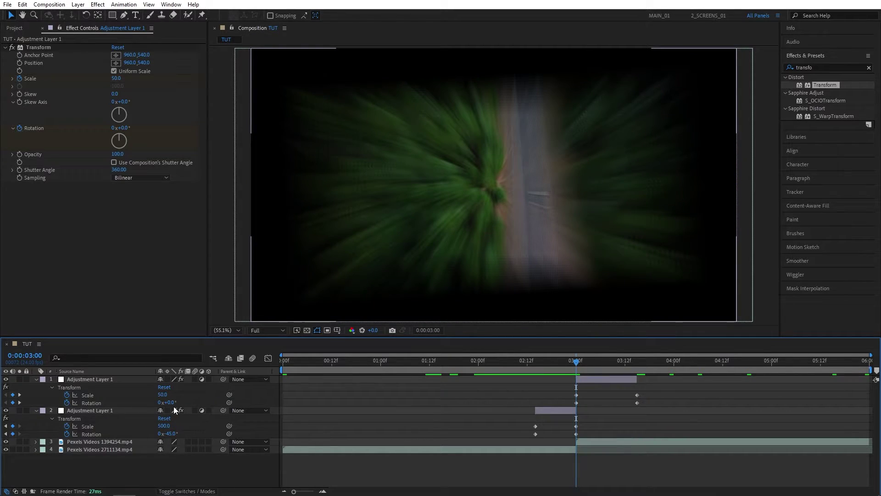
pyautogui.click(168, 402)
pyautogui.press('Return')
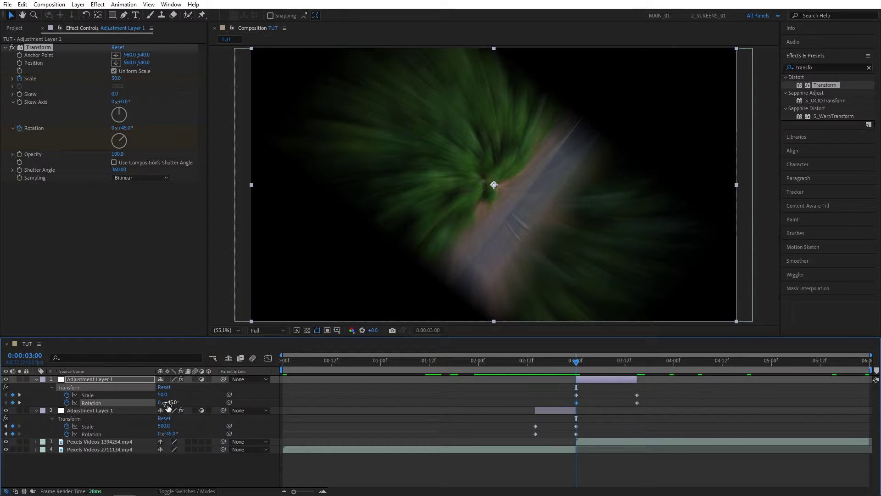
# - At 3:15, set the copy's Scale to 100 and Rotation to 0°
pyautogui.moveTo(576, 363); pyautogui.dragTo(637, 365)
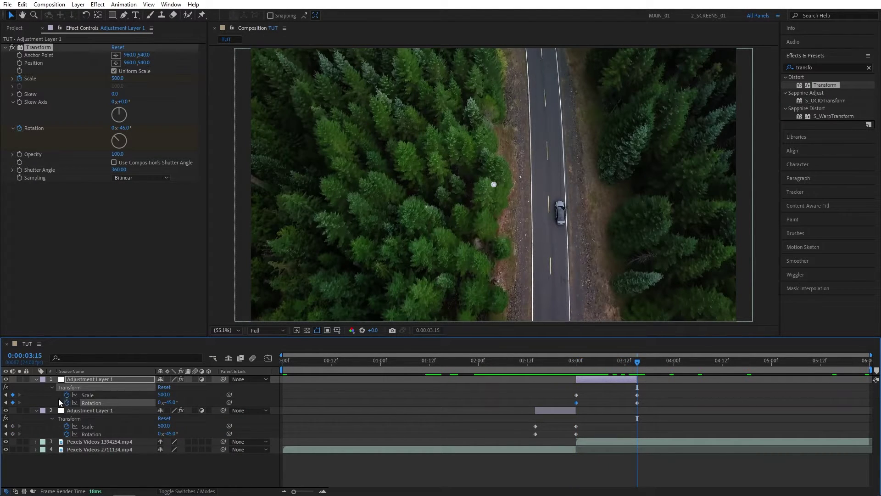
pyautogui.click(164, 395)
pyautogui.write('100')
pyautogui.press('Tab')
pyautogui.write('0')
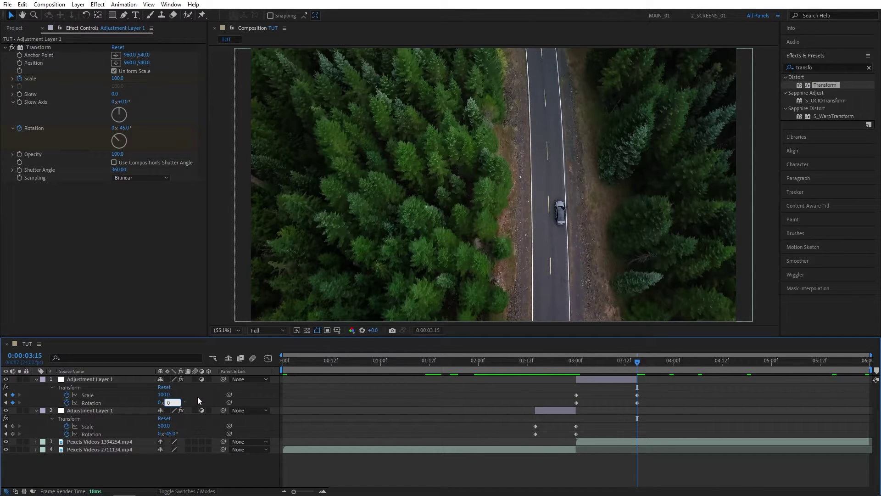
pyautogui.press('Return')
pyautogui.moveTo(600, 362)
pyautogui.mouseDown()
pyautogui.moveTo(566, 361)
pyautogui.moveTo(598, 364)
pyautogui.mouseUp()
# - Easy Ease every keyframe on both layers and show them in the Graph Editor's speed graph
pyautogui.moveTo(671, 390); pyautogui.dragTo(495, 437)
pyautogui.press('F9')
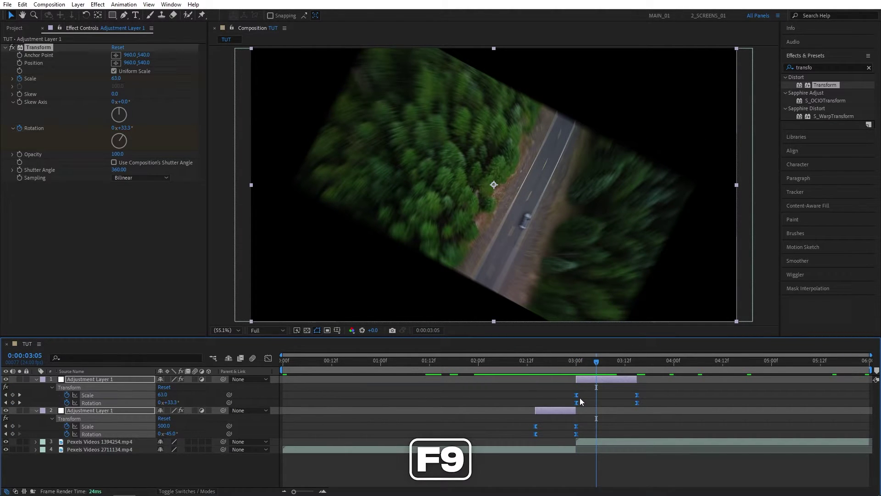
pyautogui.click(268, 358)
pyautogui.rightClick(660, 409)
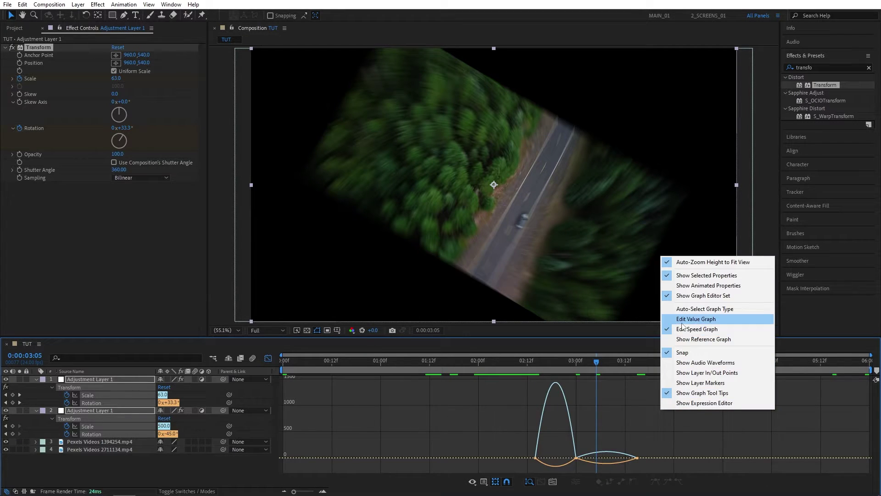
pyautogui.click(710, 330)
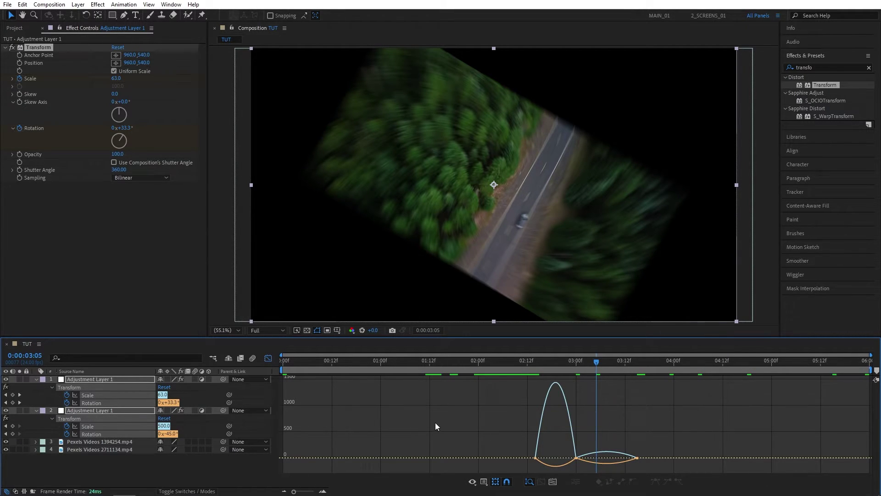
# - Stretch layer 2's Scale and Rotation ease so they accelerate sharply into 03:00
pyautogui.click(184, 468)
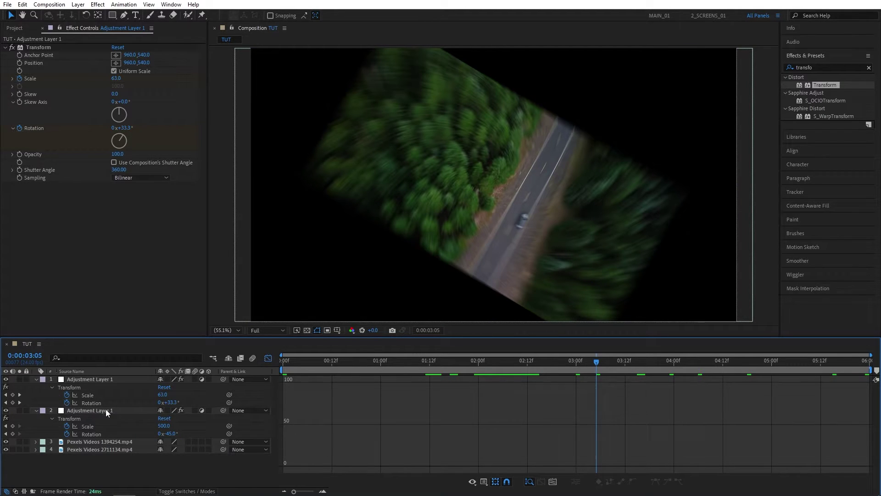
pyautogui.press('ctrl')
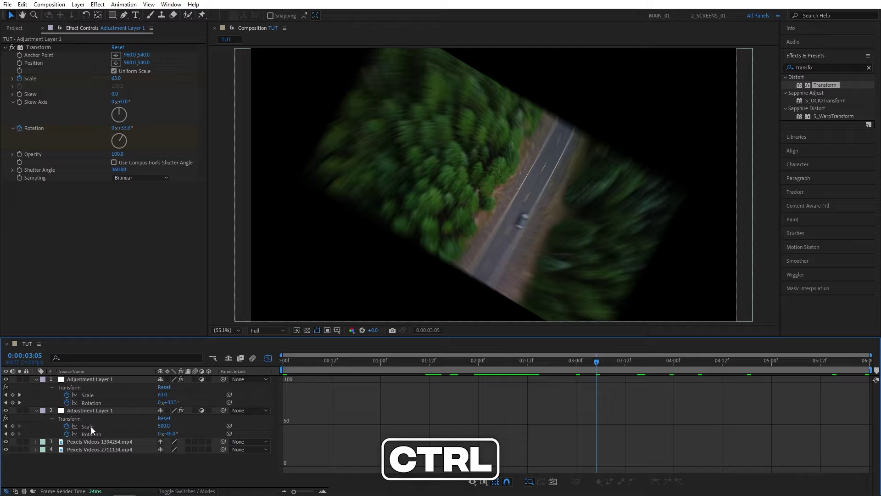
pyautogui.keyDown('ctrl'); pyautogui.click(90, 425); pyautogui.keyUp('ctrl')
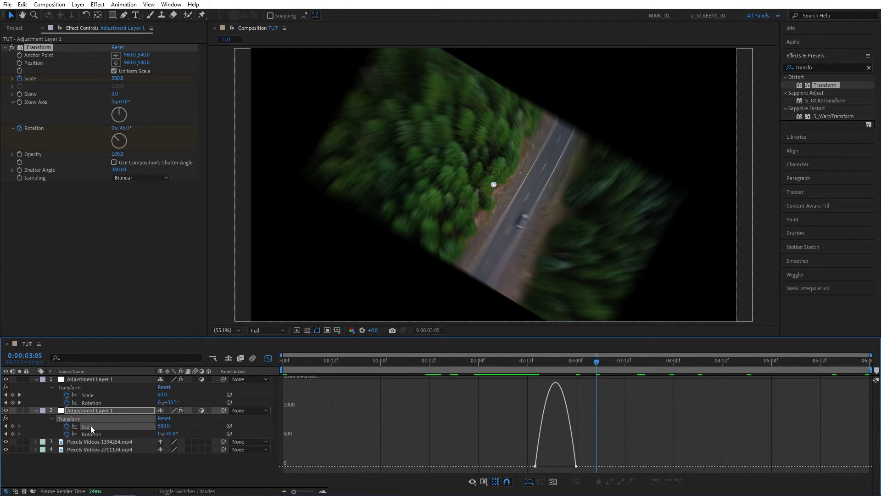
pyautogui.keyDown('ctrl'); pyautogui.click(90, 434); pyautogui.keyUp('ctrl')
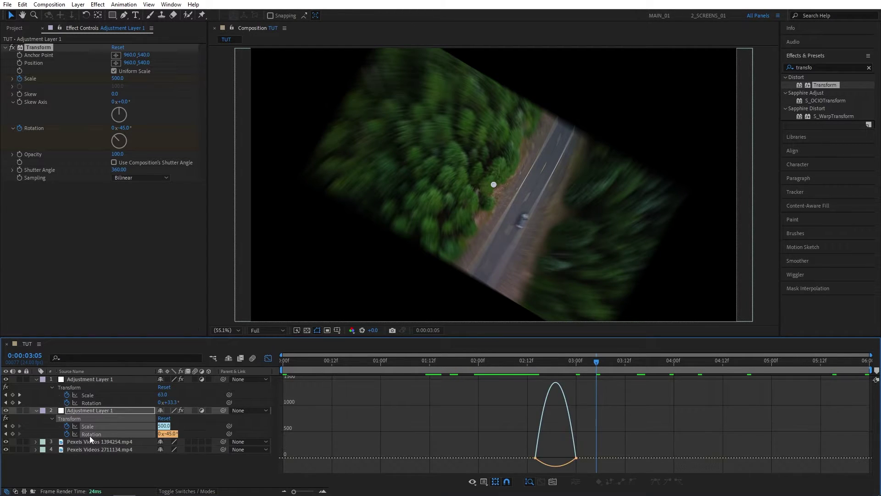
pyautogui.click(541, 464)
pyautogui.scroll(2, 543, 461)
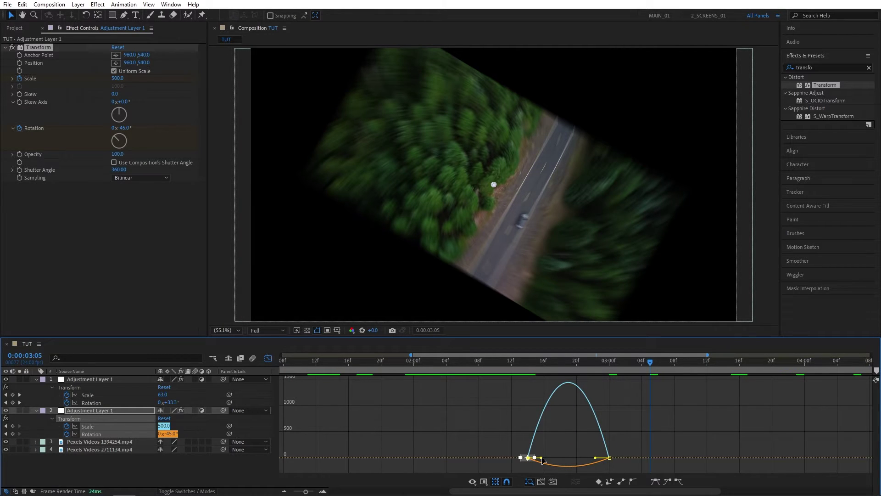
pyautogui.moveTo(543, 461); pyautogui.dragTo(620, 459)
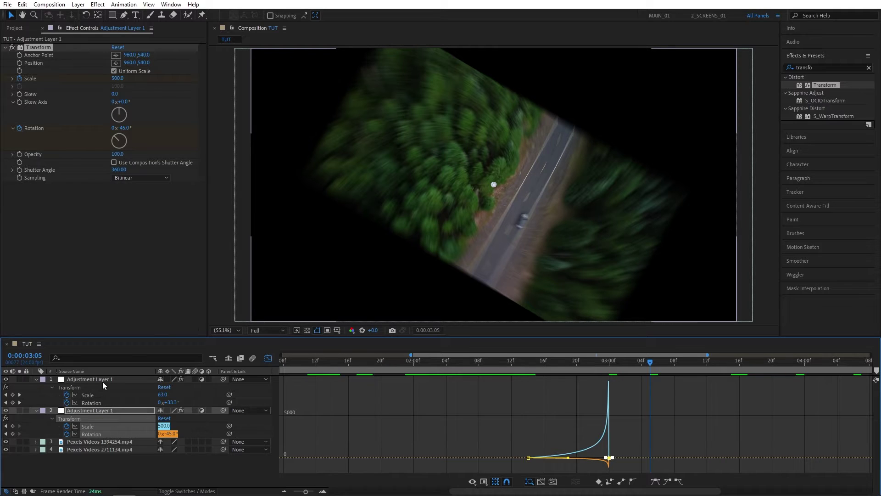
# - Shorten layer 1's starting Scale and Rotation influence so motion bursts out right after 03:00
pyautogui.click(94, 396)
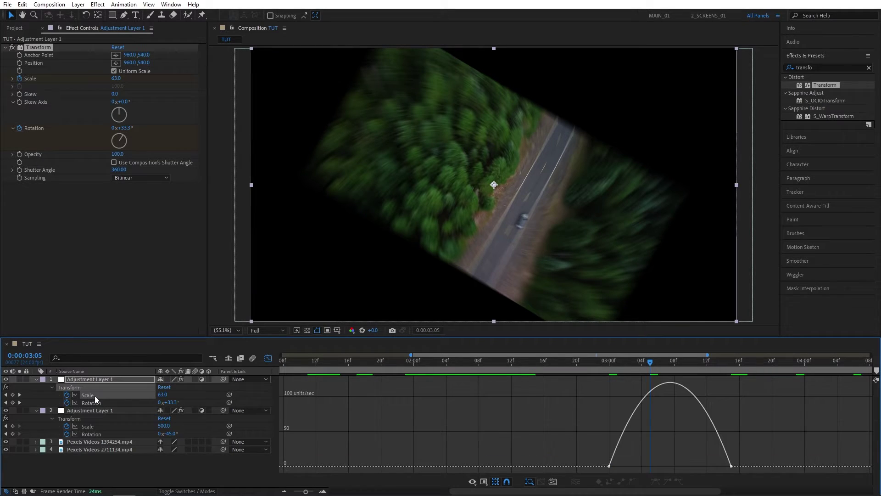
pyautogui.press('ctrl')
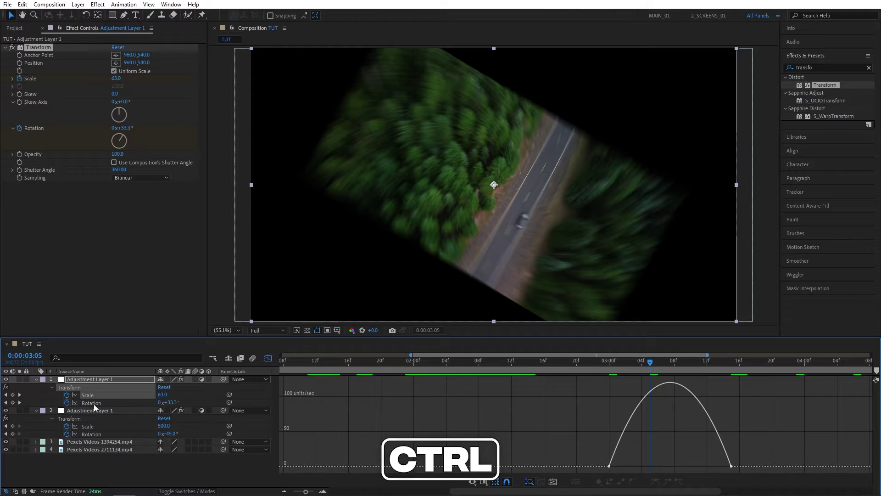
pyautogui.keyDown('ctrl'); pyautogui.click(93, 403); pyautogui.keyUp('ctrl')
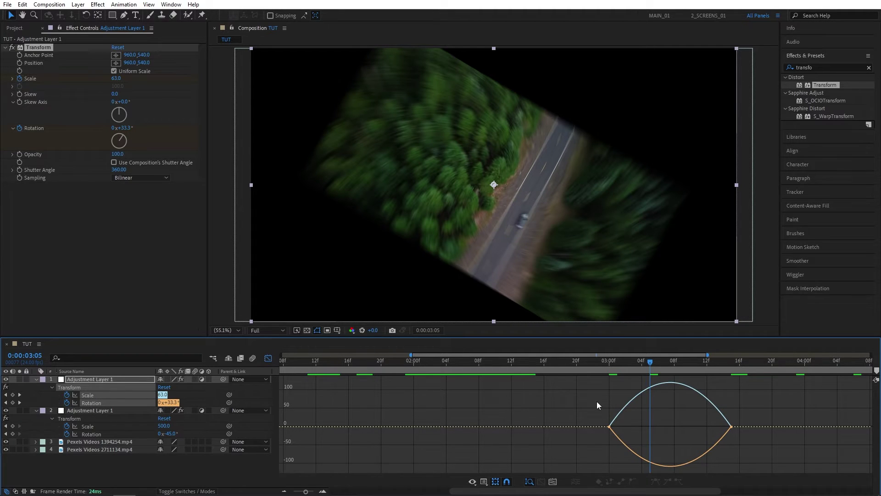
pyautogui.moveTo(615, 442)
pyautogui.mouseDown()
pyautogui.moveTo(629, 430)
pyautogui.moveTo(597, 429)
pyautogui.mouseUp()
pyautogui.moveTo(753, 415)
pyautogui.mouseDown()
pyautogui.moveTo(694, 435)
pyautogui.moveTo(643, 428)
pyautogui.mouseUp()
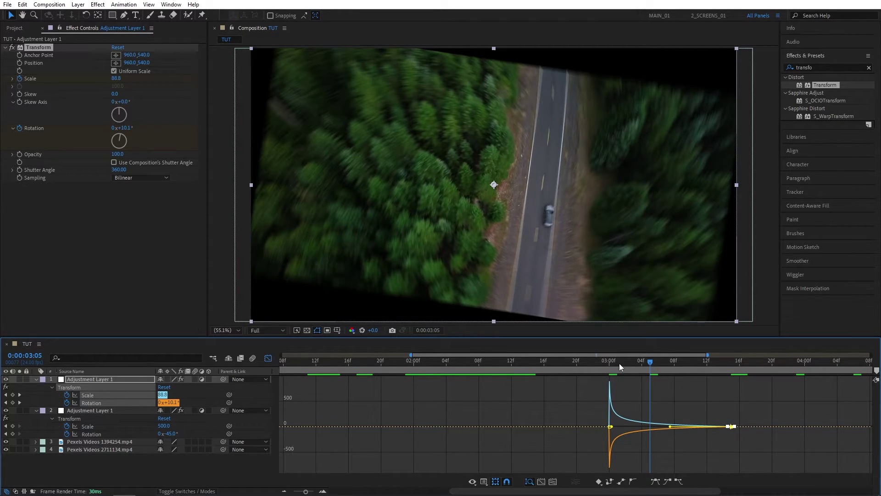
pyautogui.moveTo(610, 361); pyautogui.dragTo(609, 361)
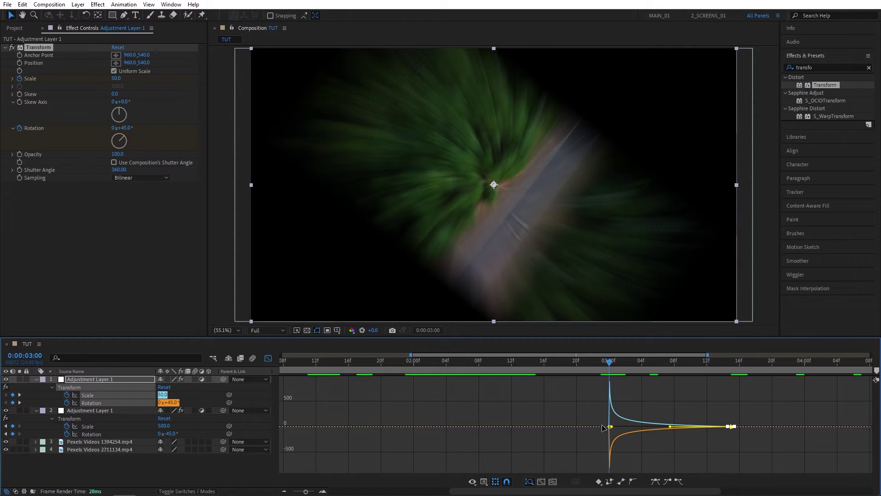
# - Turn off the Graph Editor, scrub the transition, and deselect the adjustment layer
pyautogui.click(268, 358)
pyautogui.moveTo(599, 361)
pyautogui.mouseDown()
pyautogui.moveTo(519, 368)
pyautogui.moveTo(623, 365)
pyautogui.moveTo(587, 363)
pyautogui.moveTo(609, 363)
pyautogui.mouseUp()
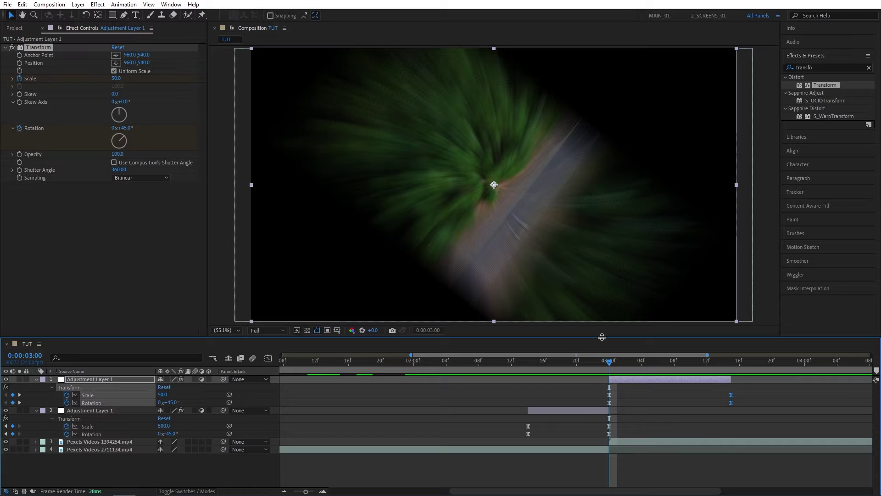
pyautogui.click(238, 467)
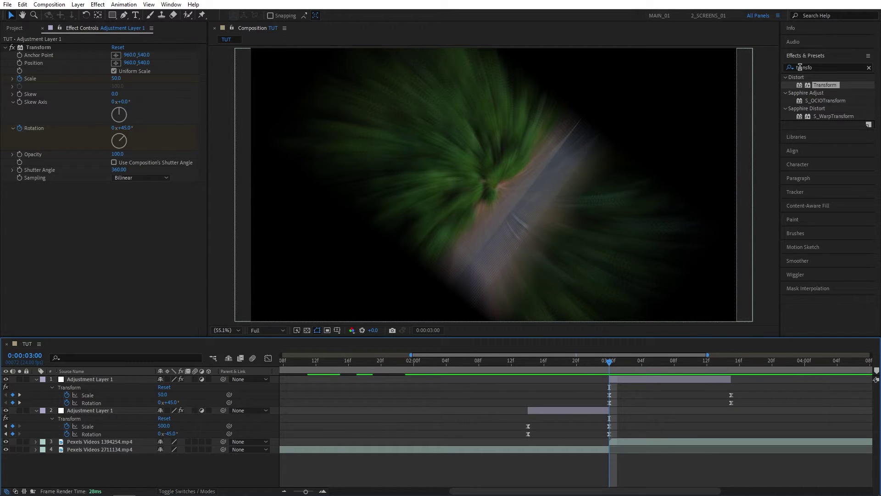
# - Apply Motion Tile to Adjustment Layer 1 and move it above the Transform effect
pyautogui.click(786, 67)
pyautogui.write('motion')
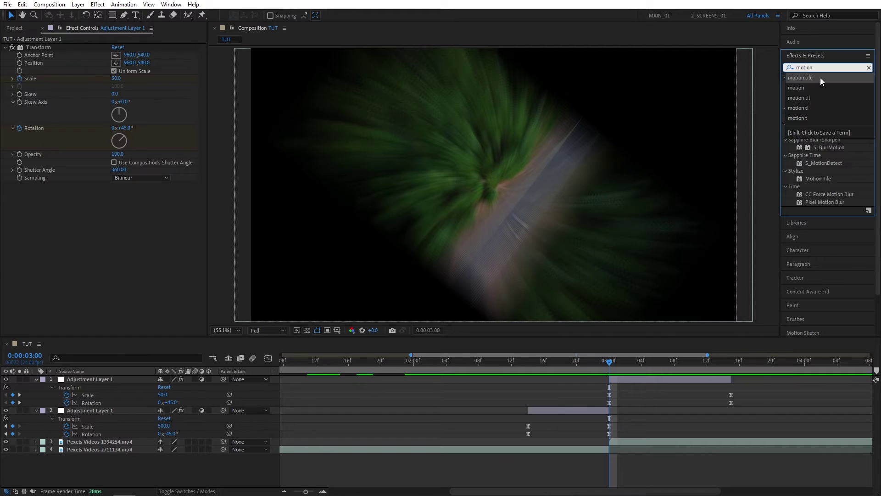
pyautogui.click(820, 78)
pyautogui.moveTo(819, 85); pyautogui.dragTo(246, 383)
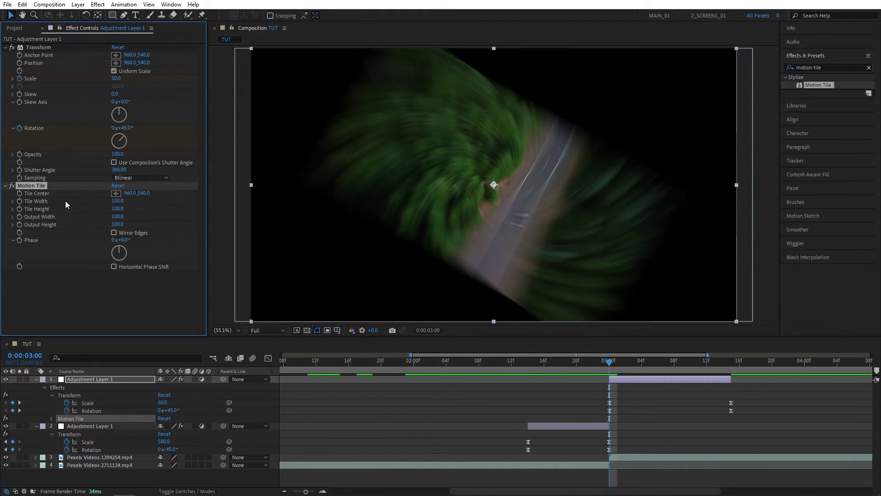
pyautogui.moveTo(40, 187); pyautogui.dragTo(39, 50)
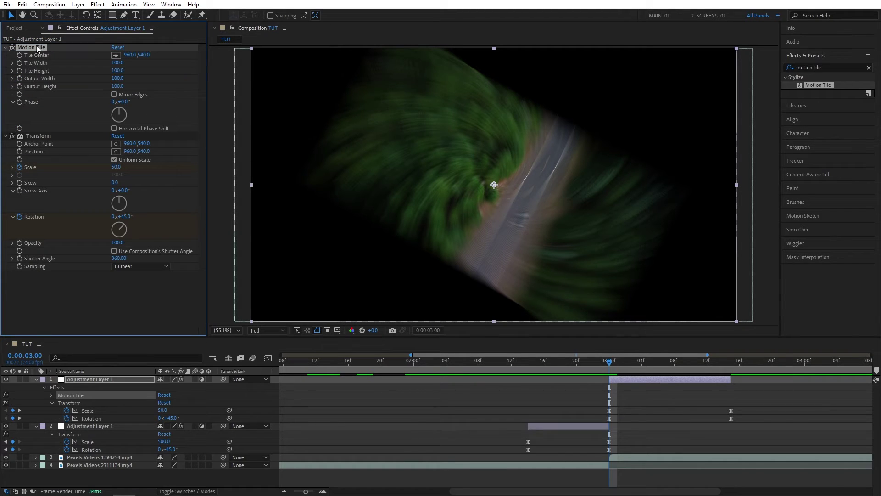
# - Enable Mirror Edges in Motion Tile, with Output Width 200 and Output Height 300
pyautogui.click(114, 94)
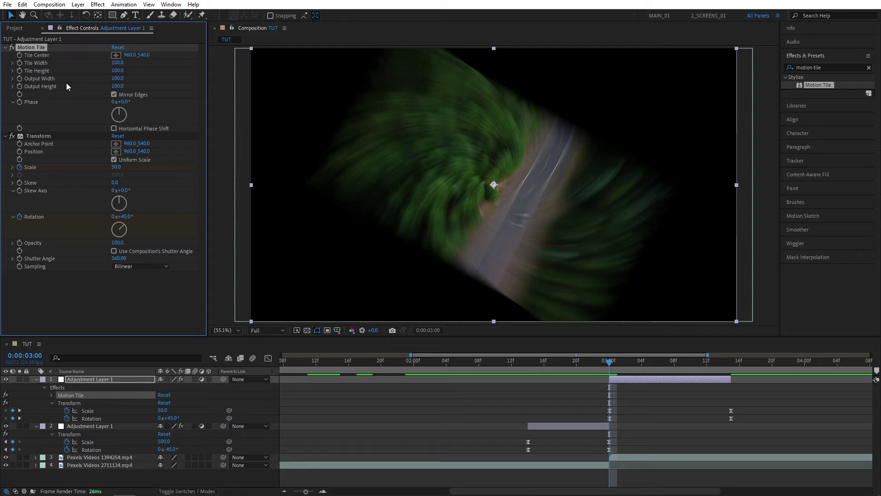
pyautogui.click(118, 78)
pyautogui.write('180')
pyautogui.press('Return')
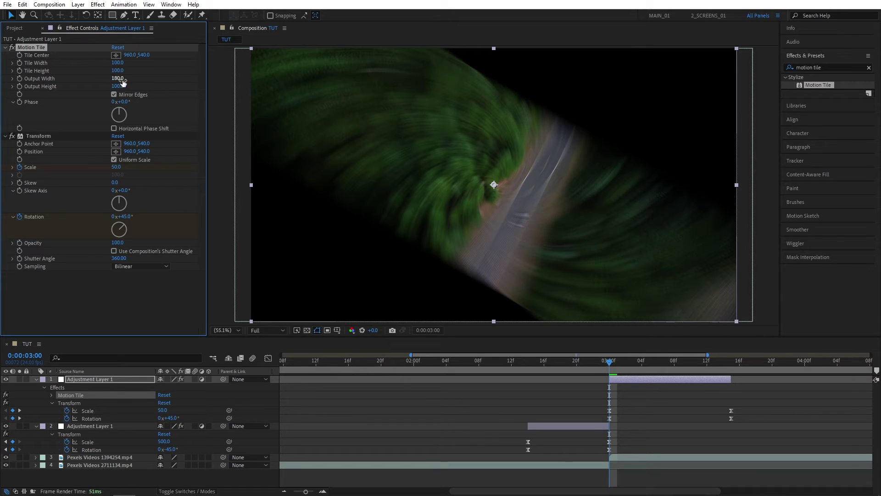
pyautogui.click(122, 79)
pyautogui.write('200')
pyautogui.click(143, 82)
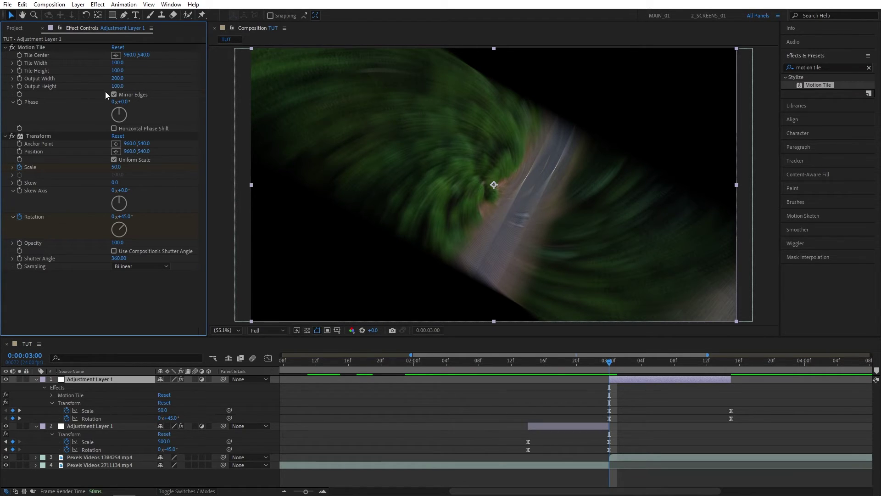
pyautogui.click(117, 87)
pyautogui.write('300')
pyautogui.press('Return')
pyautogui.click(120, 87)
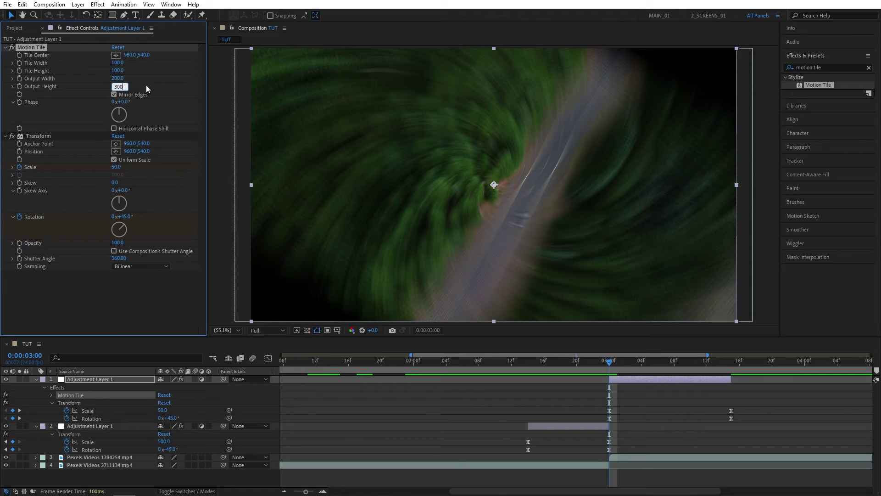
pyautogui.click(146, 89)
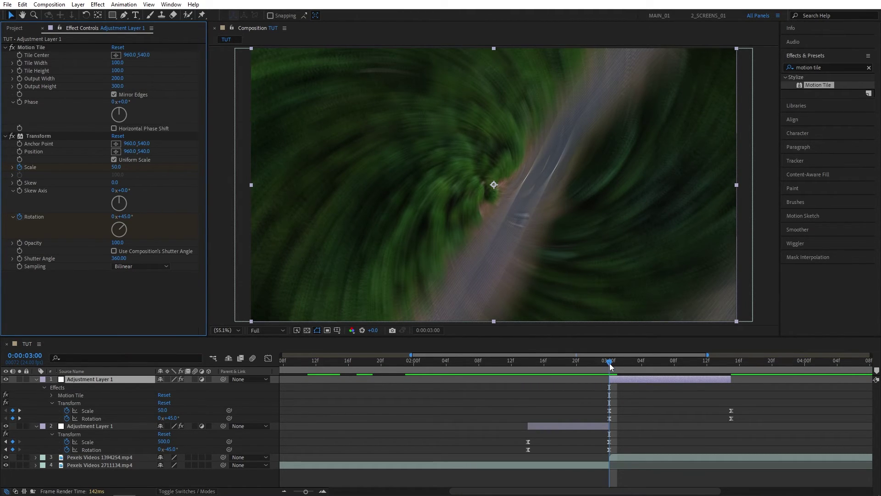
# - Scrub through the transition and preview it from around 02:09 to 02:14
pyautogui.moveTo(609, 363); pyautogui.dragTo(478, 364)
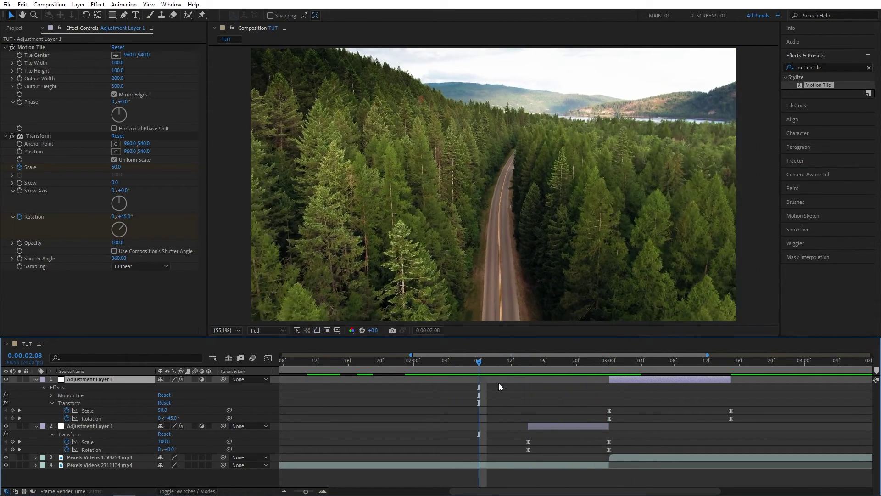
pyautogui.press('space')
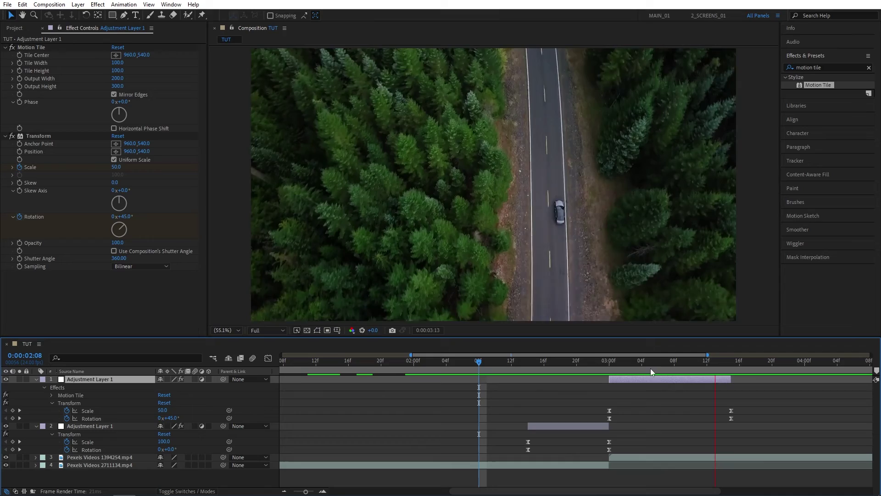
pyautogui.press('space')
pyautogui.moveTo(477, 366); pyautogui.dragTo(475, 367)
pyautogui.press('space')
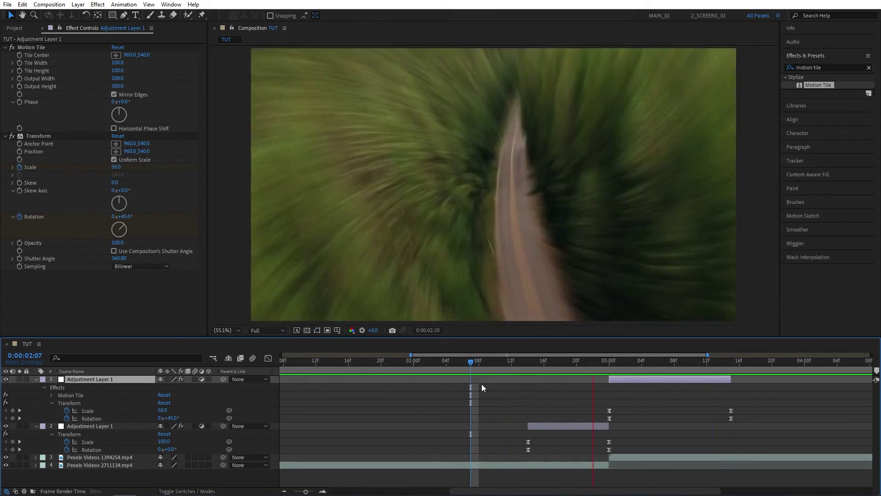
pyautogui.click(488, 363)
pyautogui.press('space')
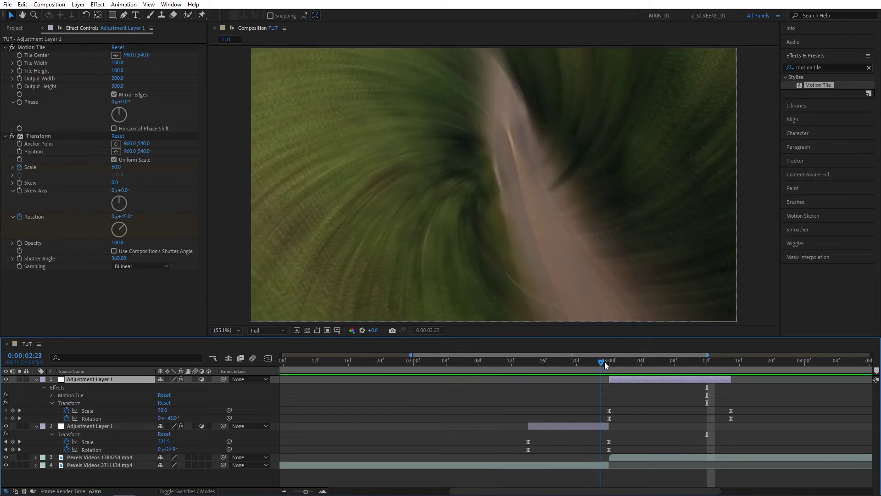
pyautogui.click(528, 367)
pyautogui.press('space')
# - Replay the transition from 02:07 and 02:09, checking the frame after the cut
pyautogui.click(471, 365)
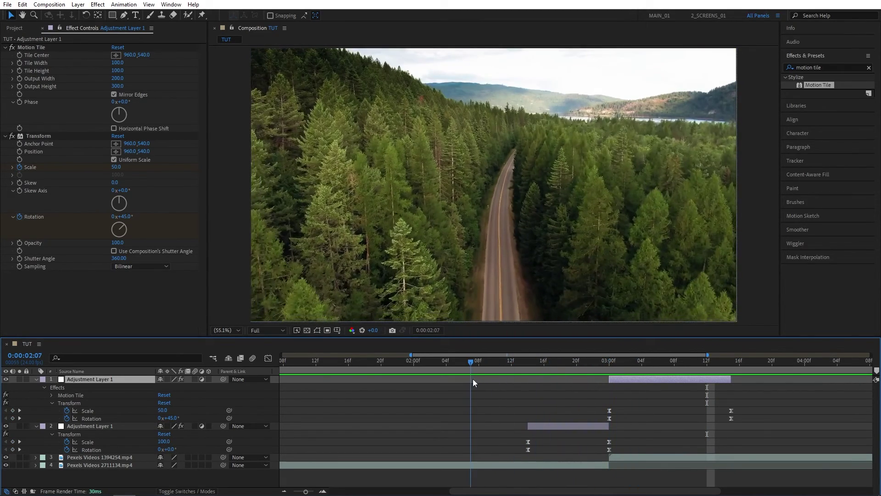
pyautogui.press('space')
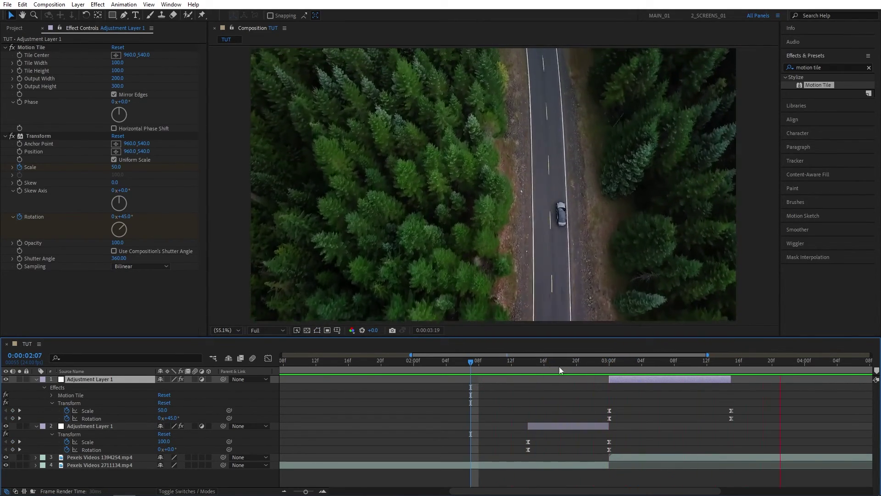
pyautogui.click(618, 366)
pyautogui.click(487, 367)
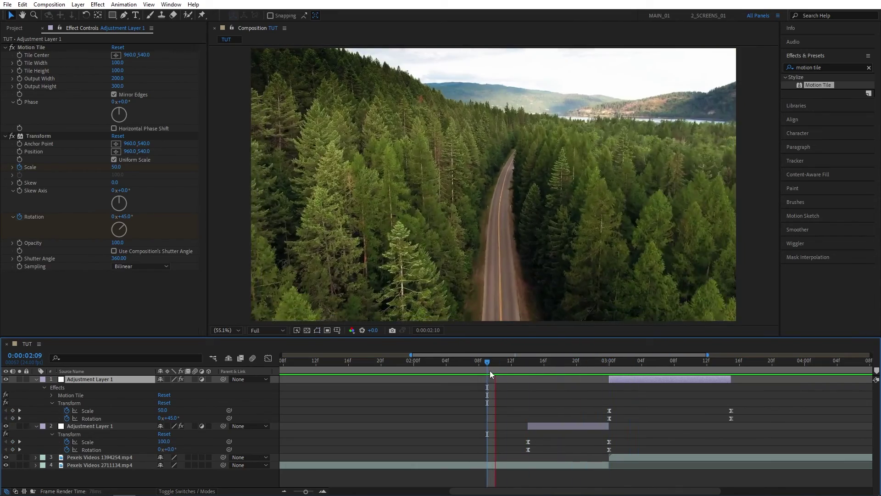
pyautogui.press('space')
pyautogui.click(470, 365)
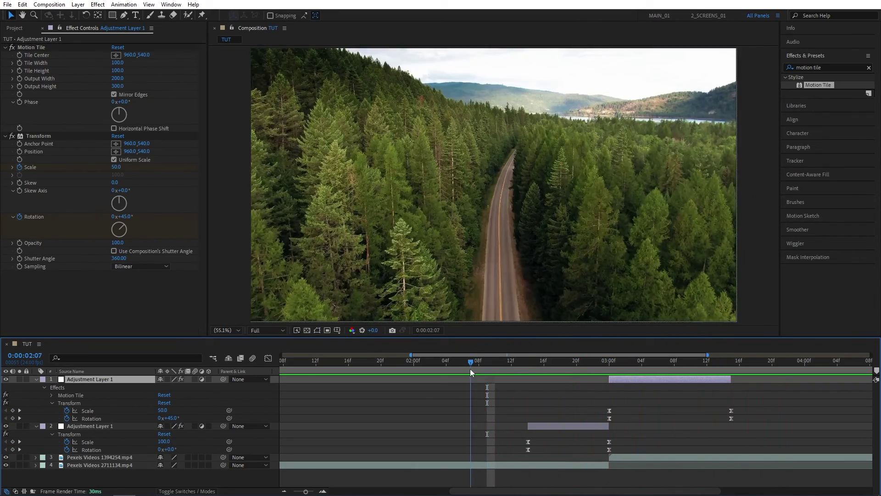
pyautogui.press('space')
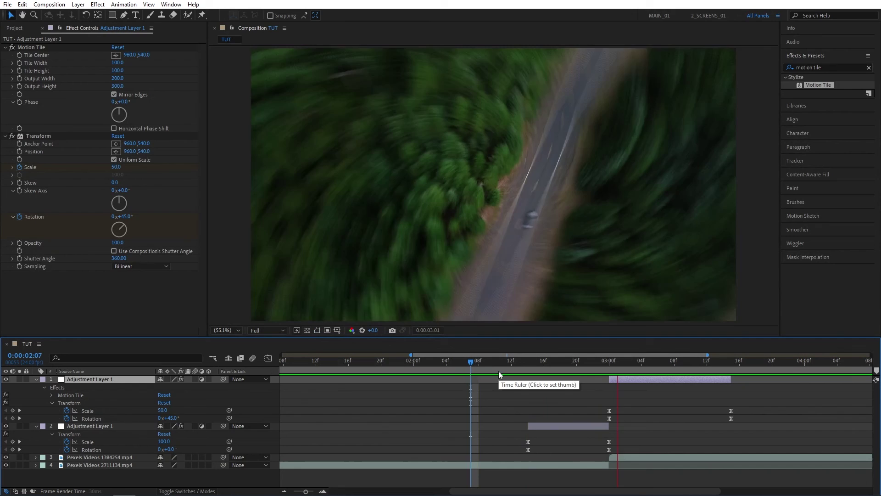
pyautogui.press('space')
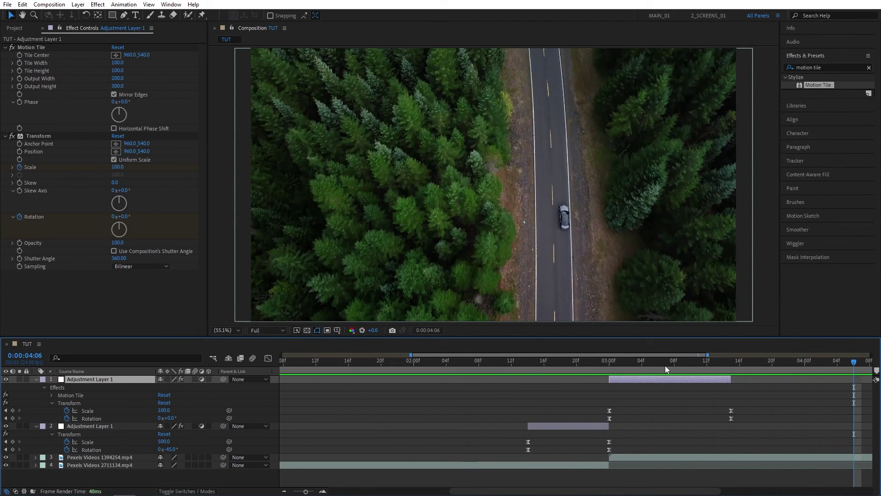